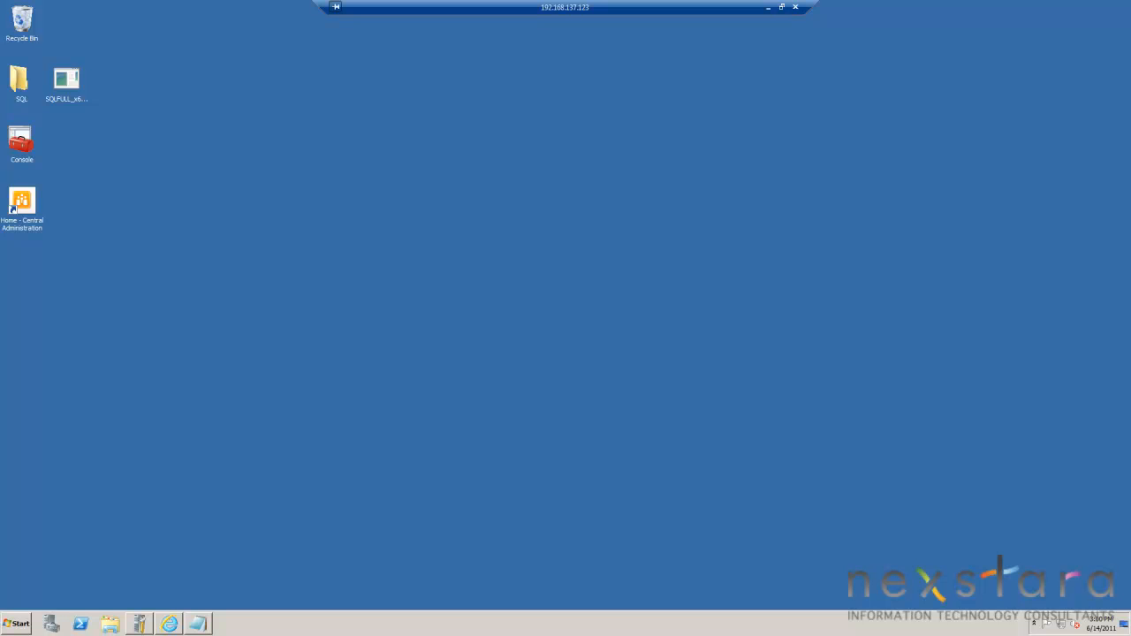
Open SharePoint Central Administration from the desktop and sign in as Administrator with the account password.
left_click(199, 624)
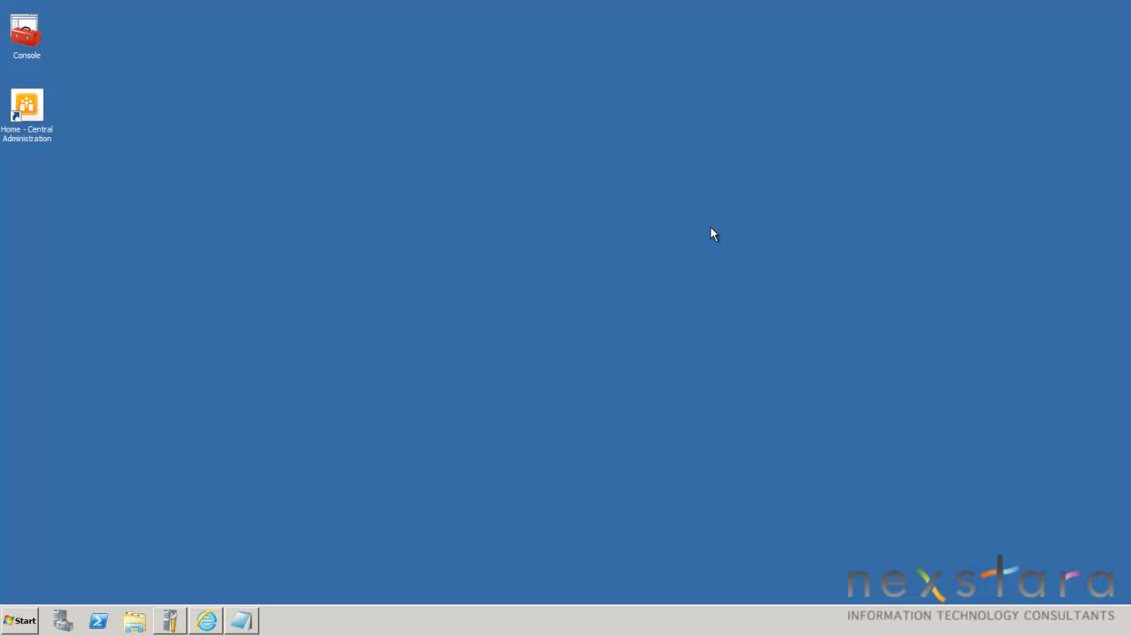
double_click(37, 116)
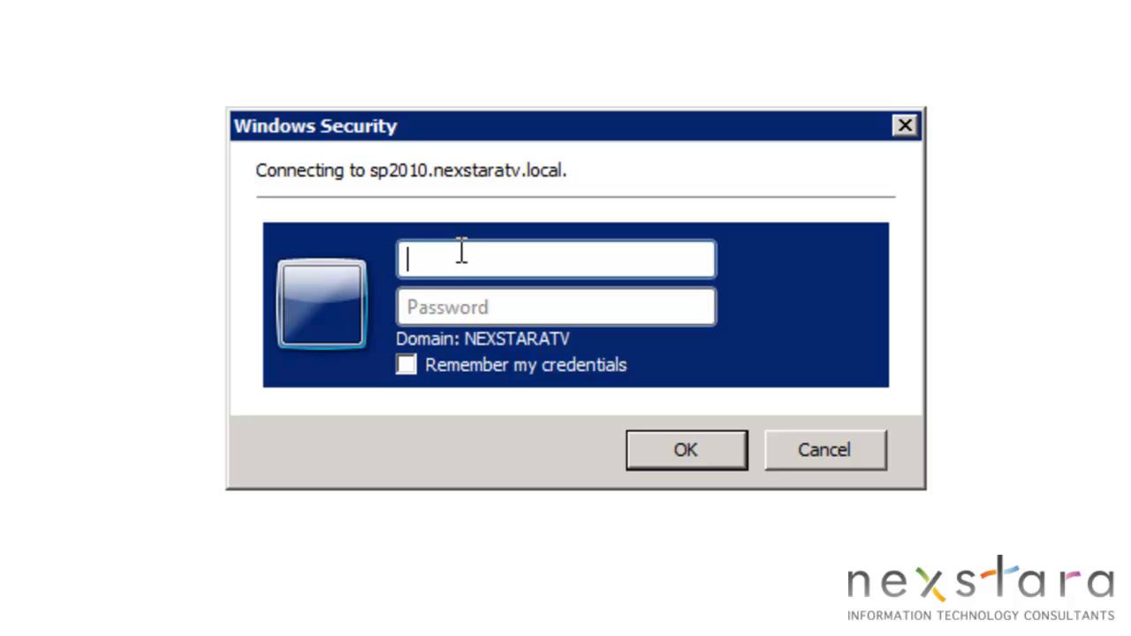
type("Al")
type("m")
type("inistrator")
key("Tab")
type("Pa$$w0rd")
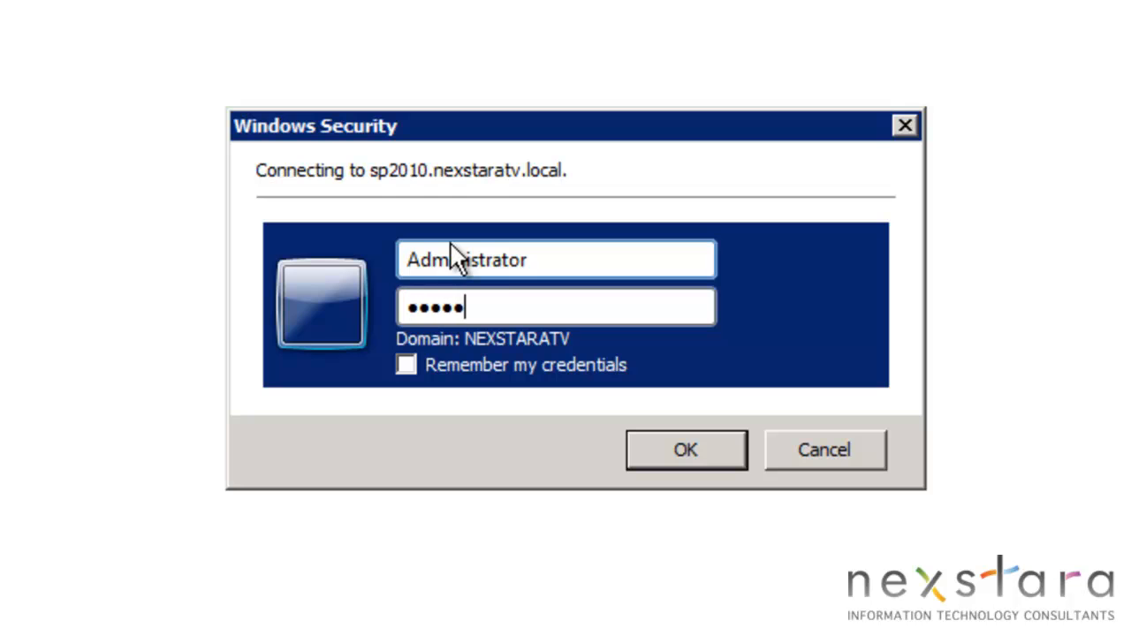
key("Return")
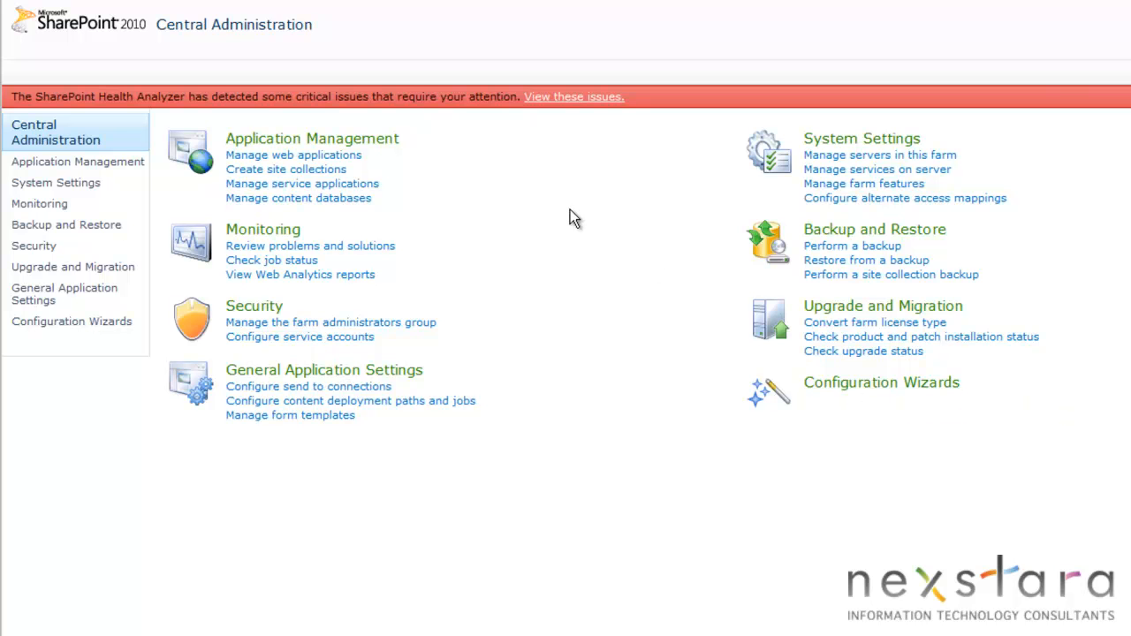
Start a farm backup with the entire Farm component selected and proceed to the backup options.
left_click(75, 227)
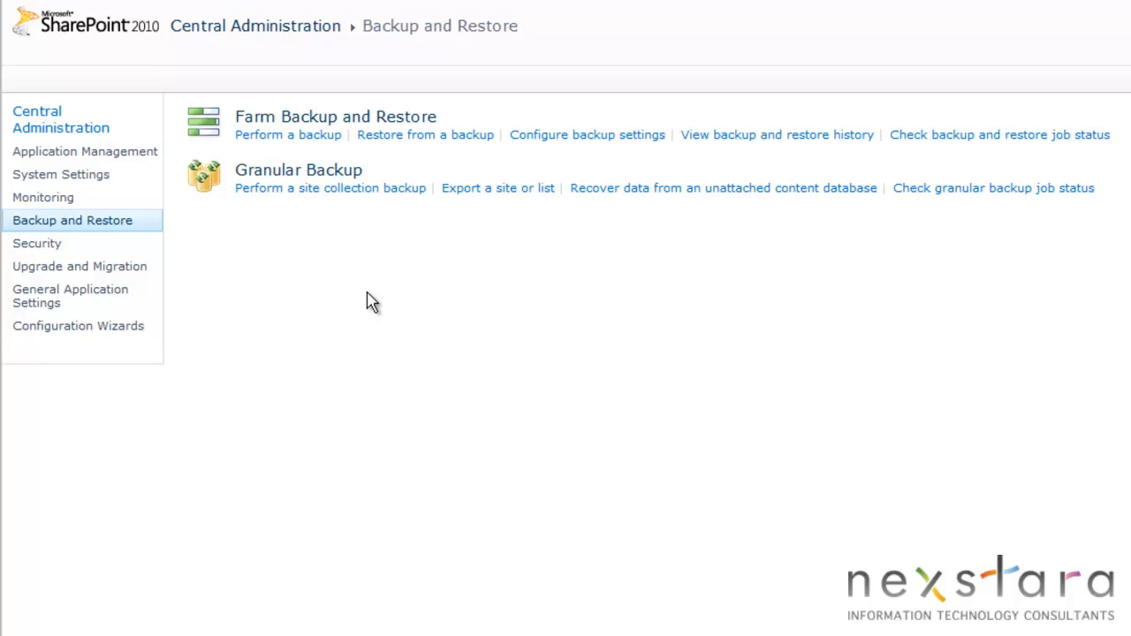
left_click(268, 141)
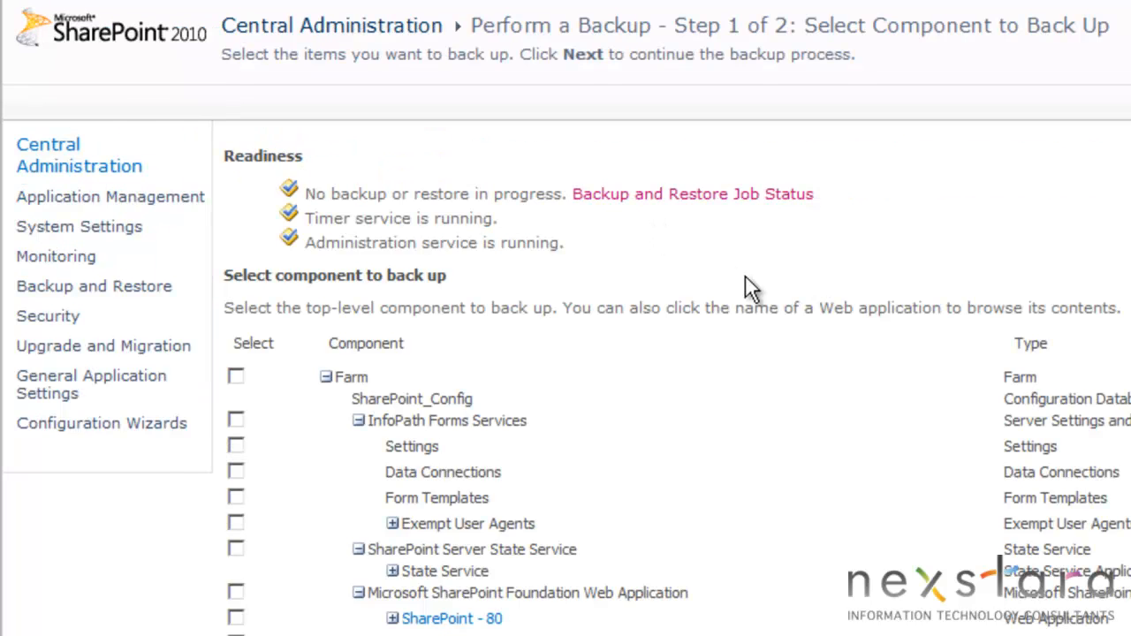
left_click(236, 376)
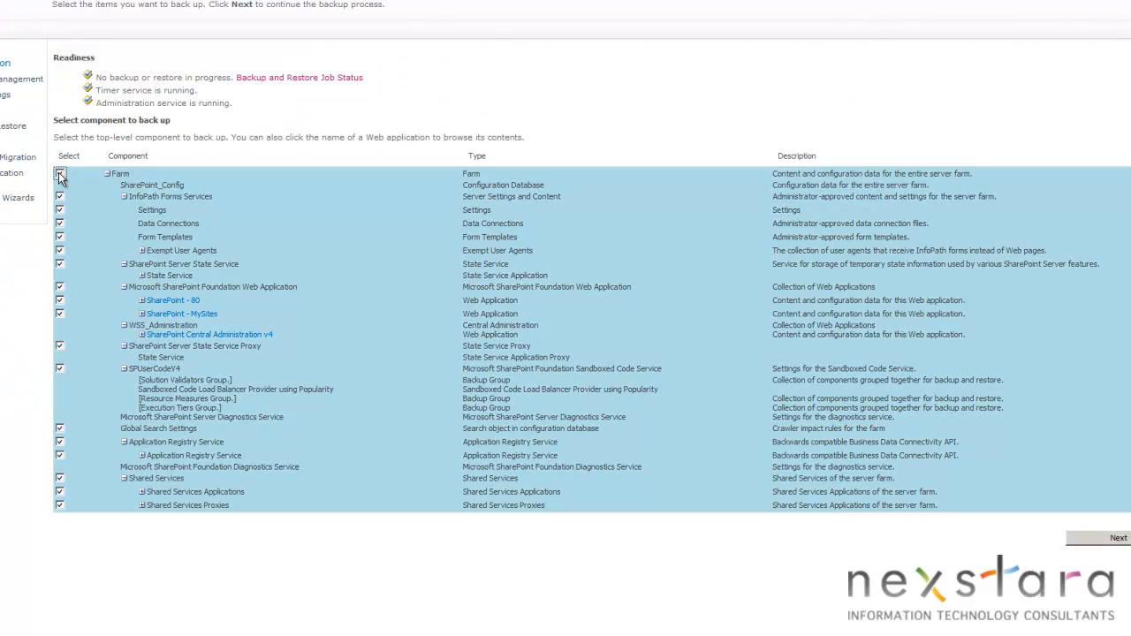
left_click(1117, 538)
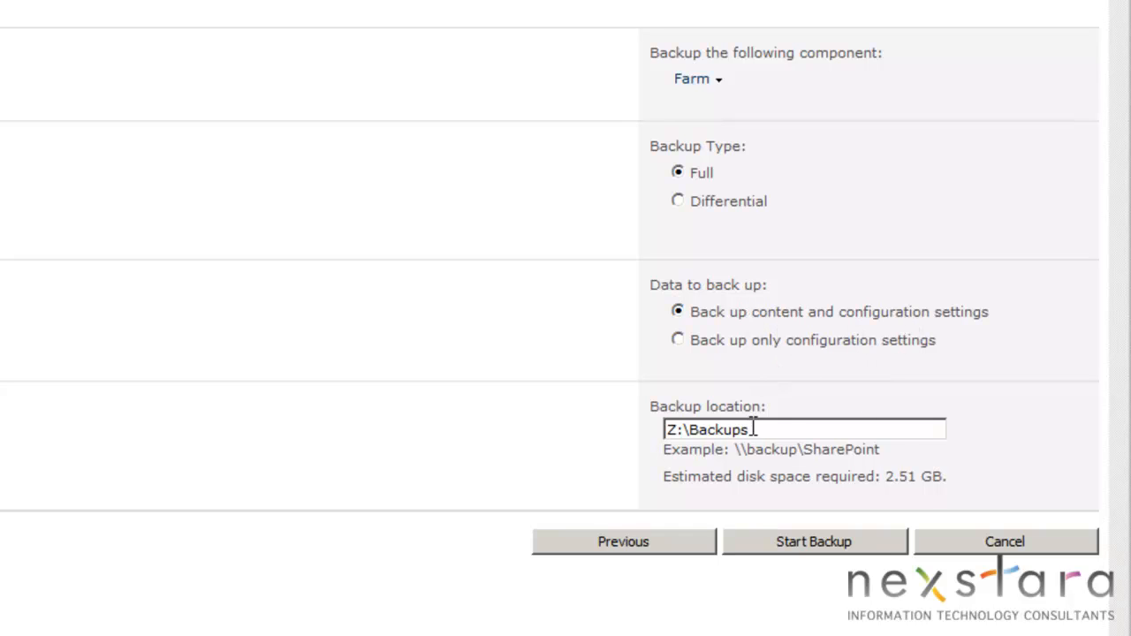
Clear the backup location and open the Thin Backup (Z:) drive in Windows Explorer.
left_click_drag(865, 427, 613, 416)
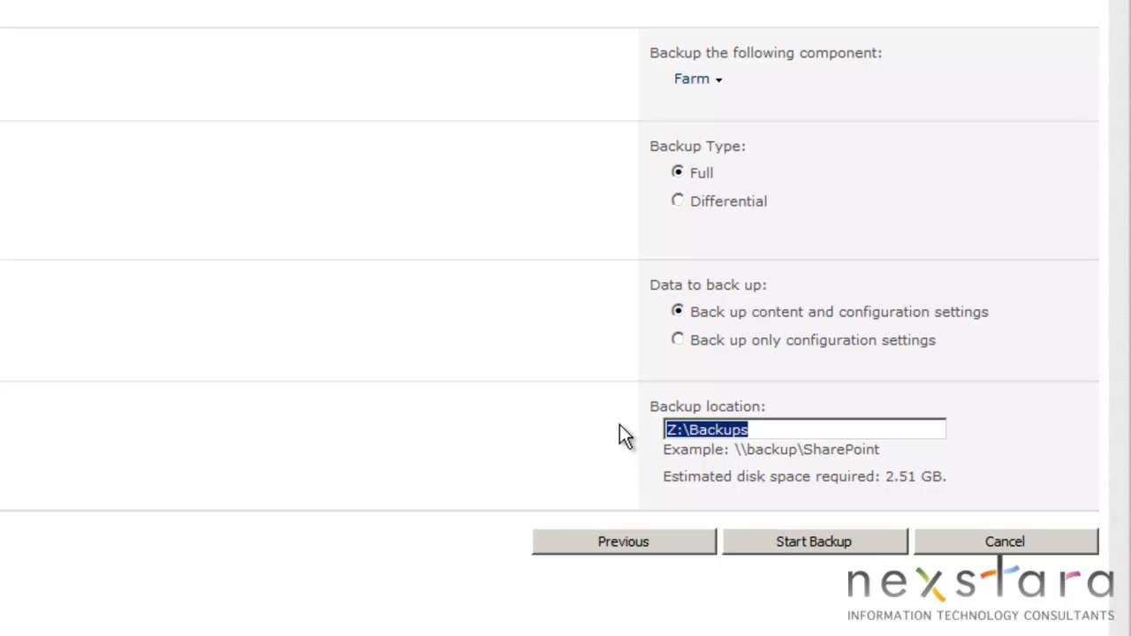
key("BackSpace")
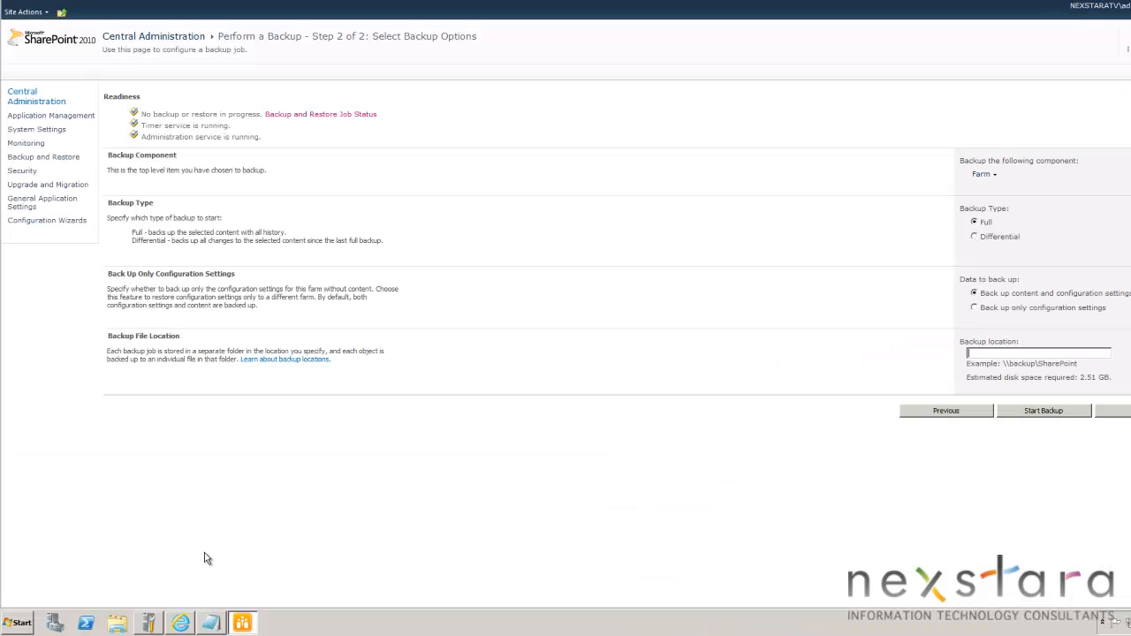
left_click(117, 623)
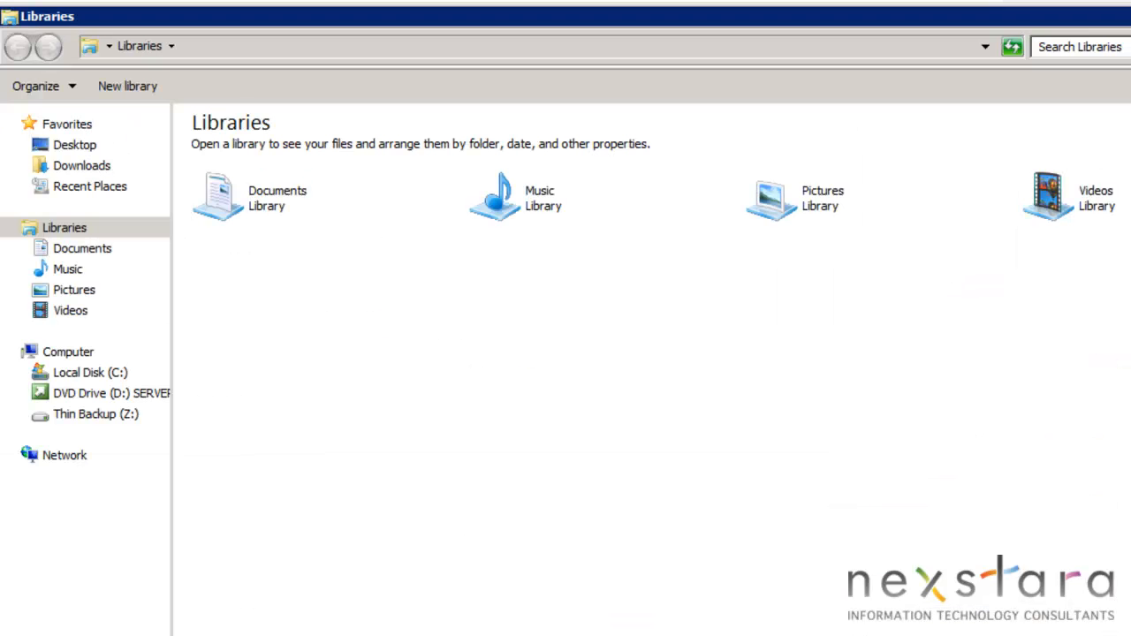
left_click(50, 354)
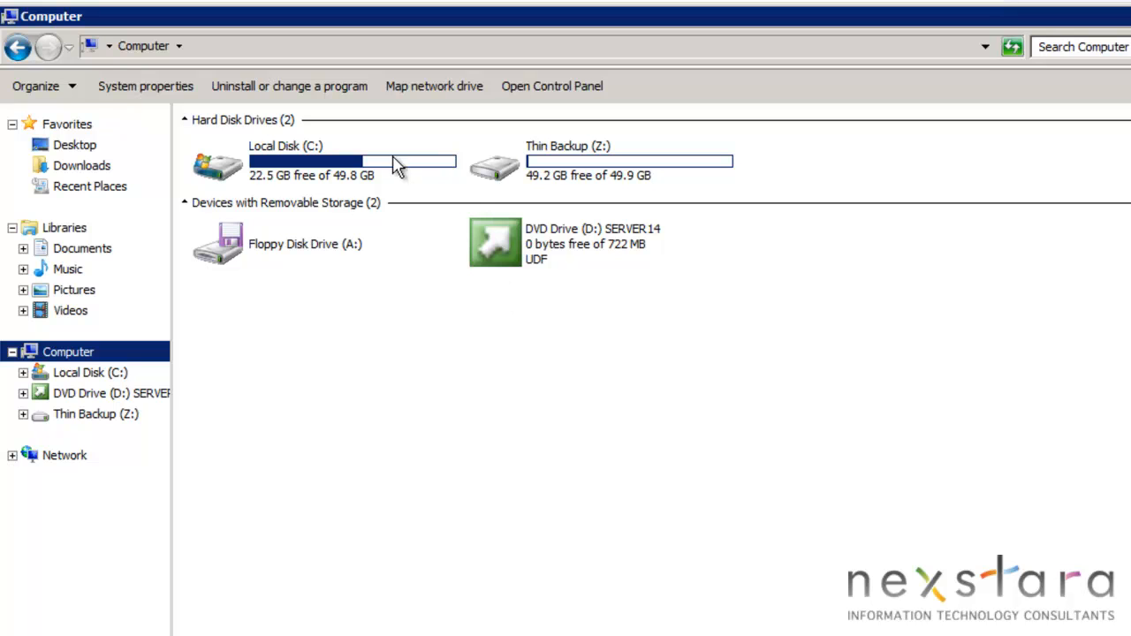
mouse_move(401, 175)
mouse_move(304, 177)
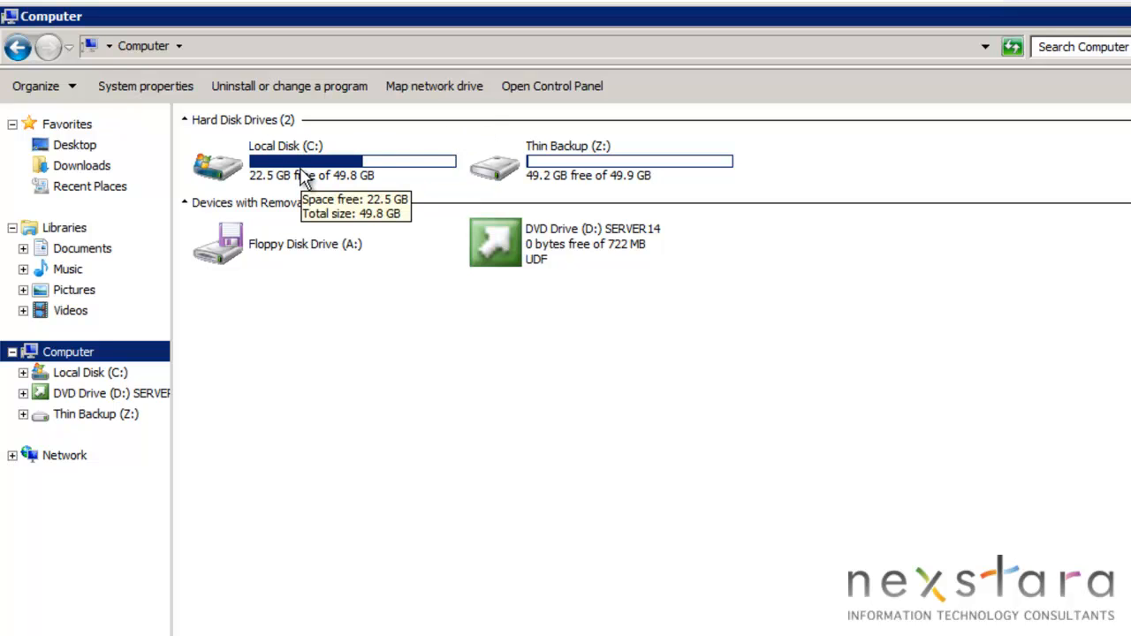
left_click(530, 176)
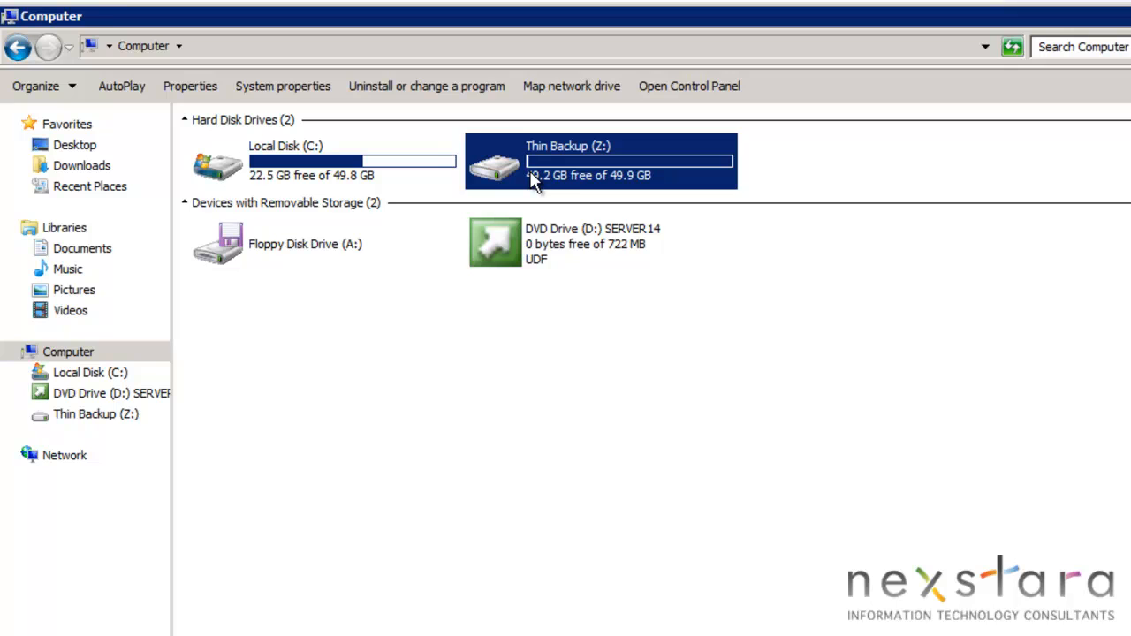
double_click(530, 176)
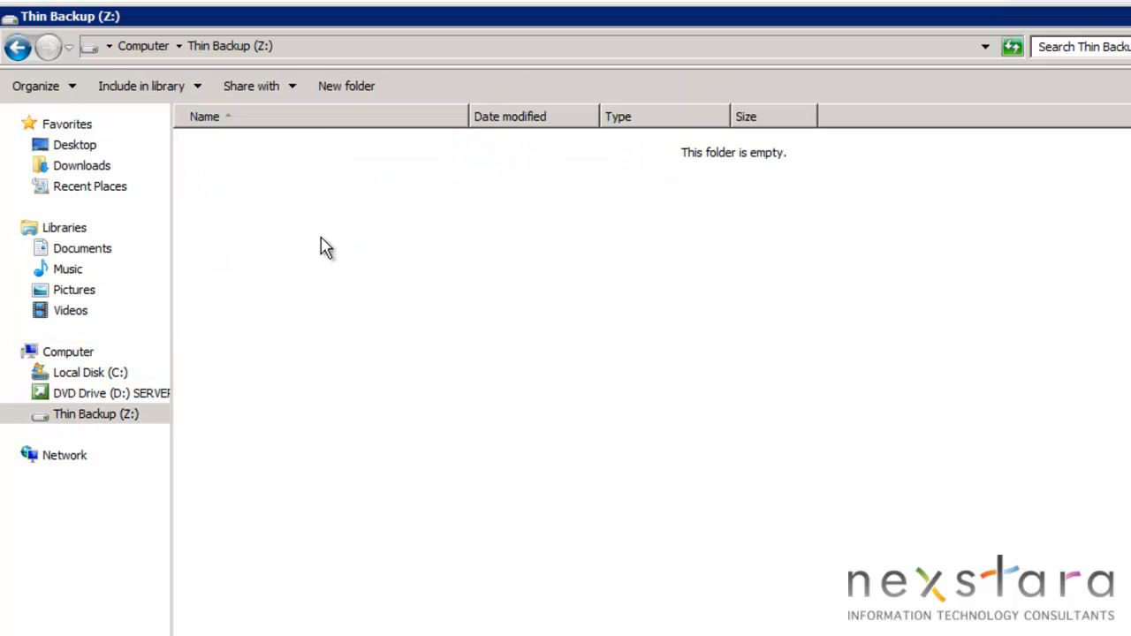
Create a folder named Backups on the Thin Backup (Z:) drive.
right_click(315, 224)
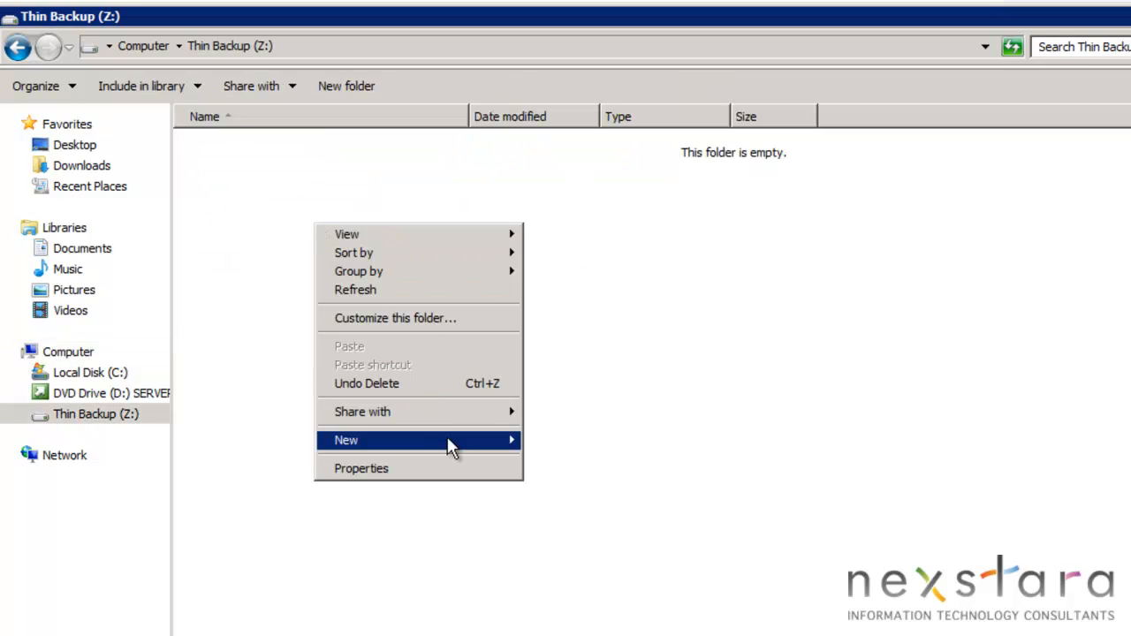
mouse_move(450, 447)
left_click(584, 441)
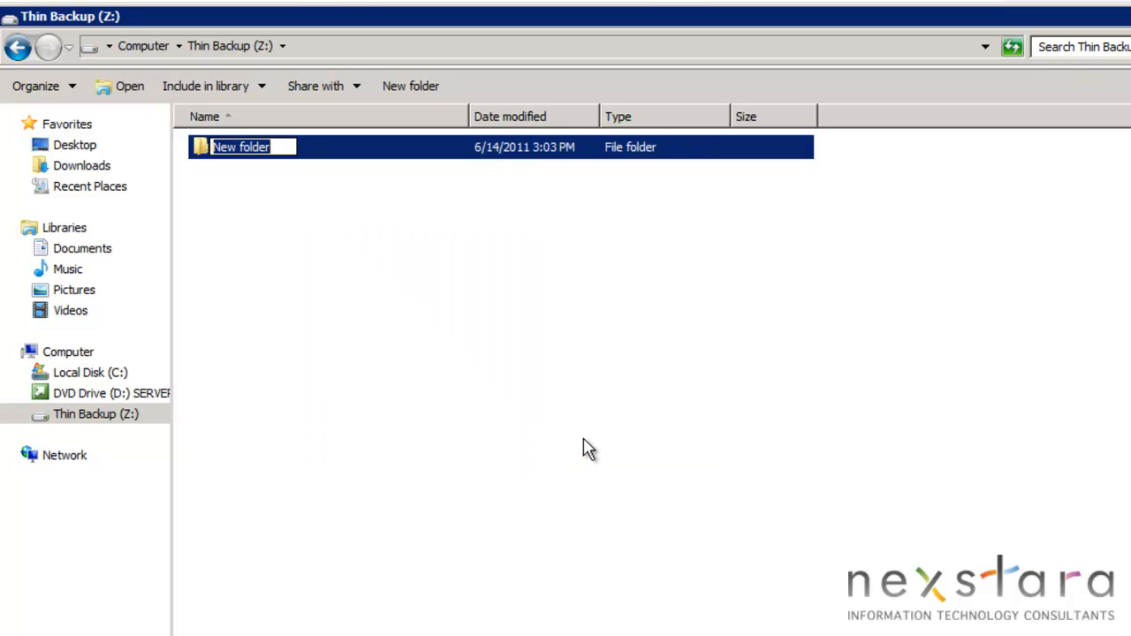
type("Backups")
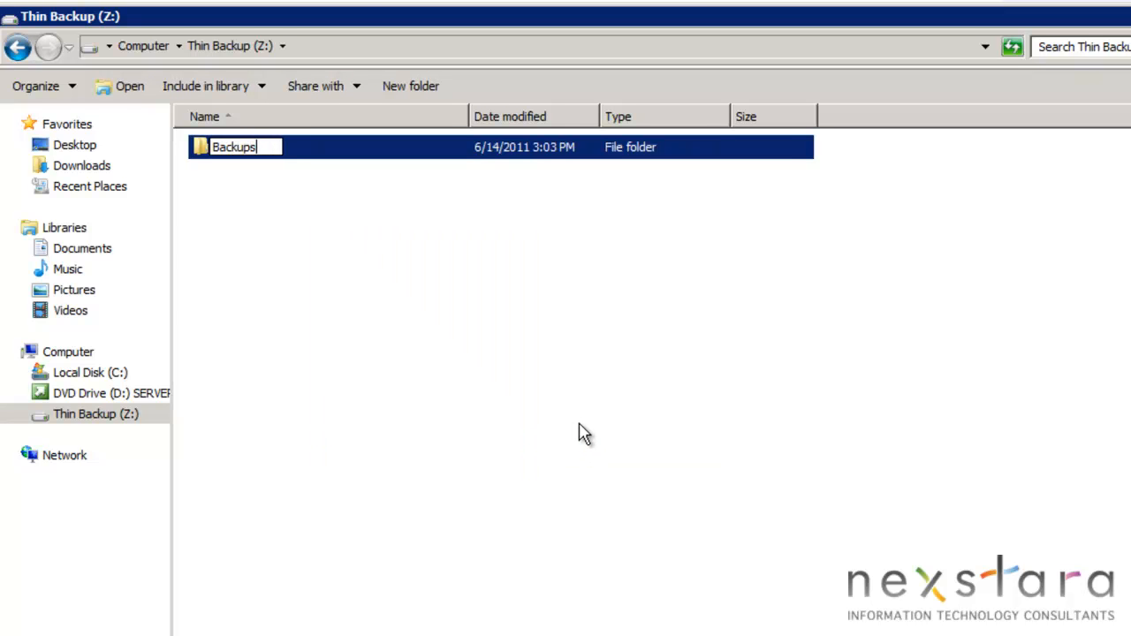
key("Return")
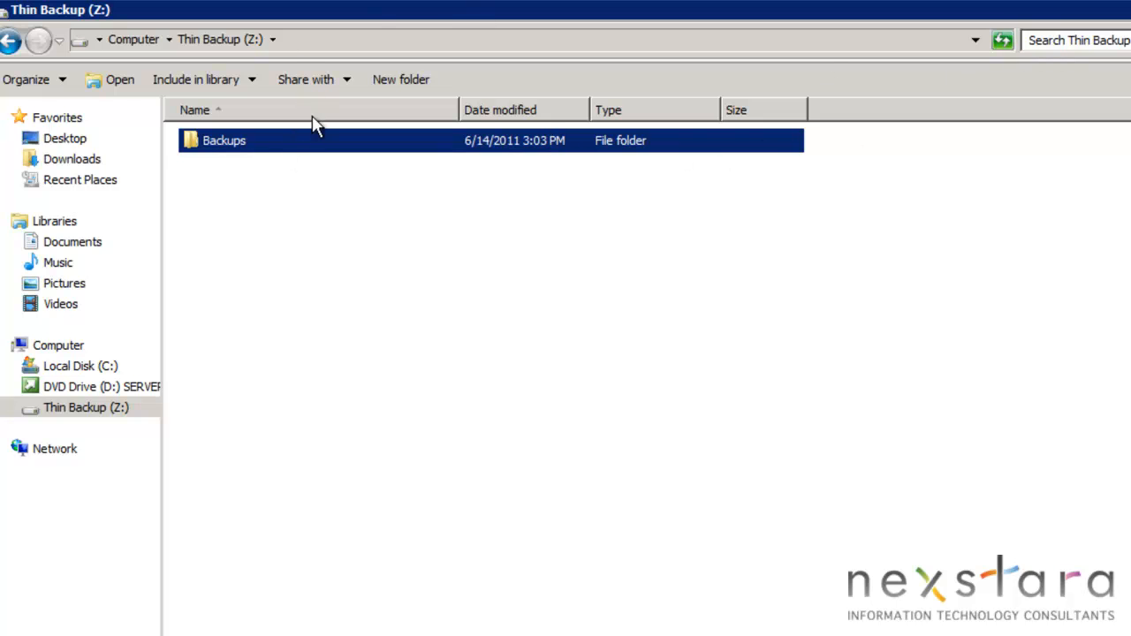
Copy the Backups folder's path, enter Z:\Backups as the farm backup location in Central Administration, and start the backup.
double_click(278, 148)
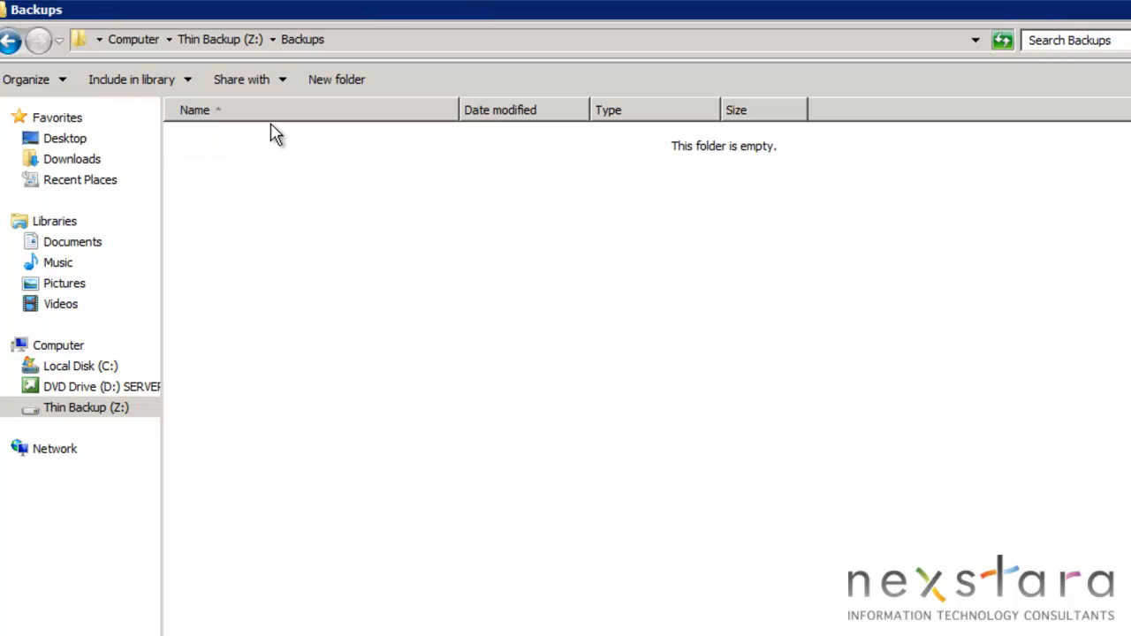
left_click(376, 42)
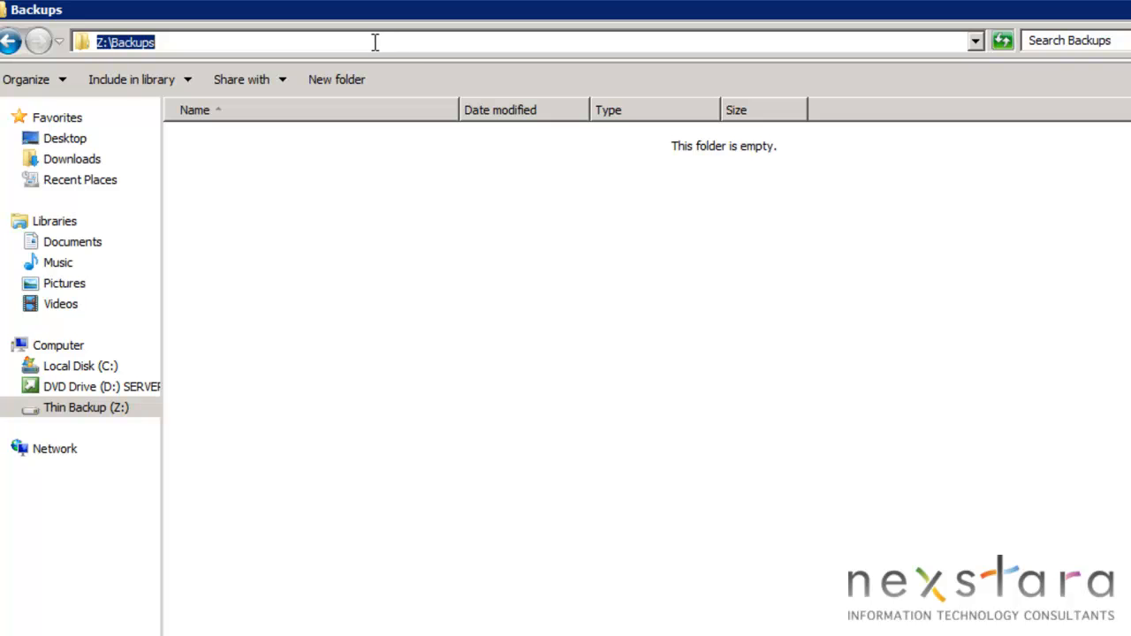
key("ctrl+x")
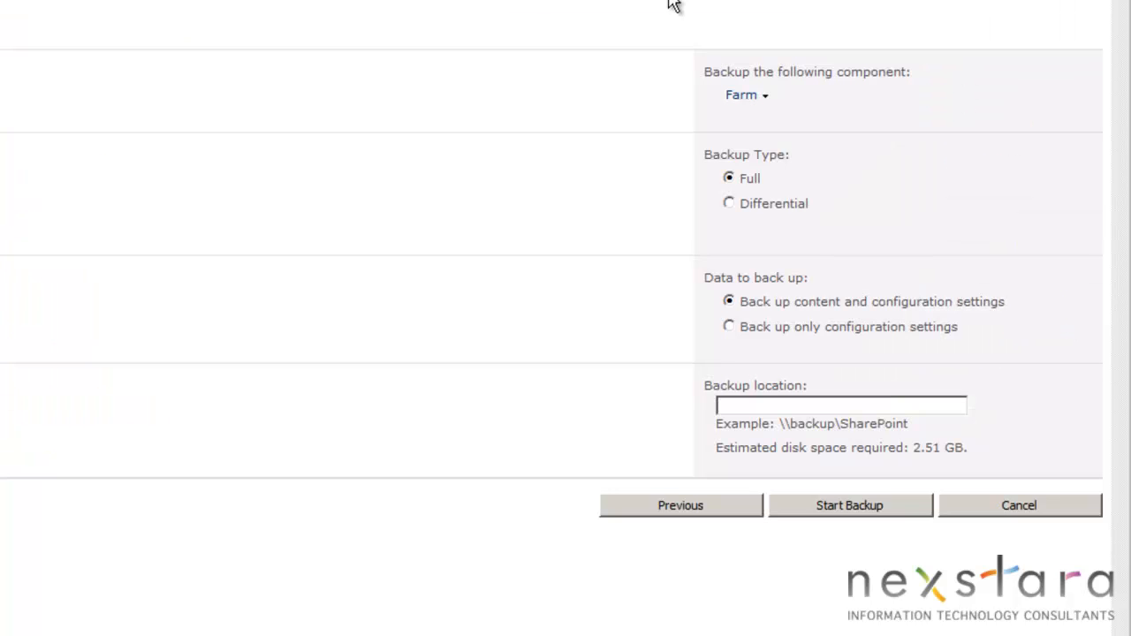
left_click(757, 404)
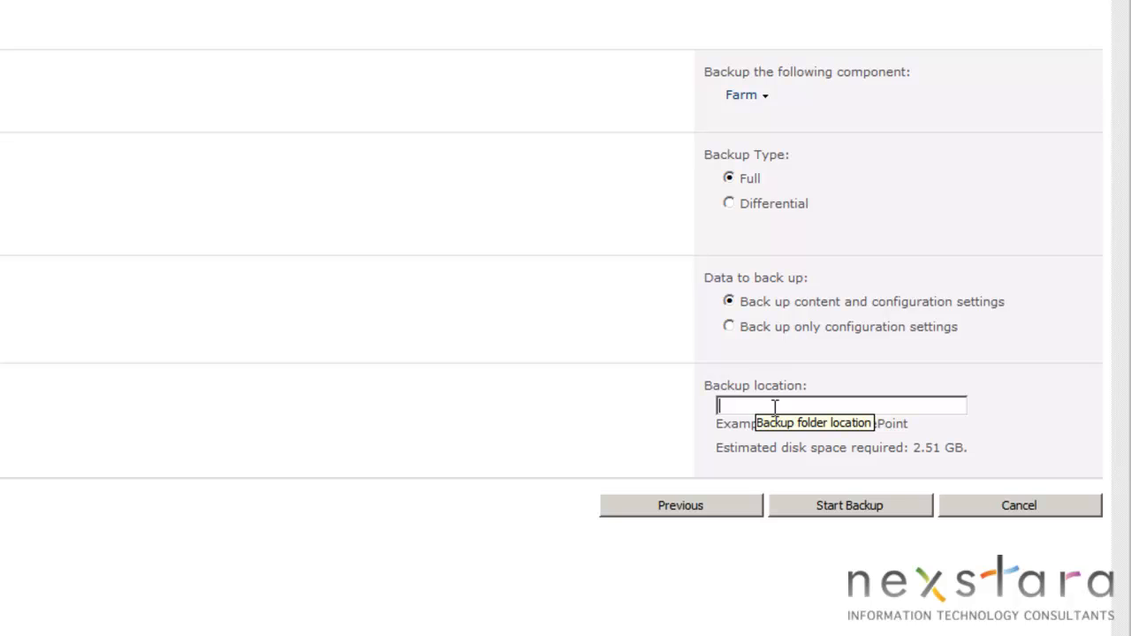
key("ctrl+v")
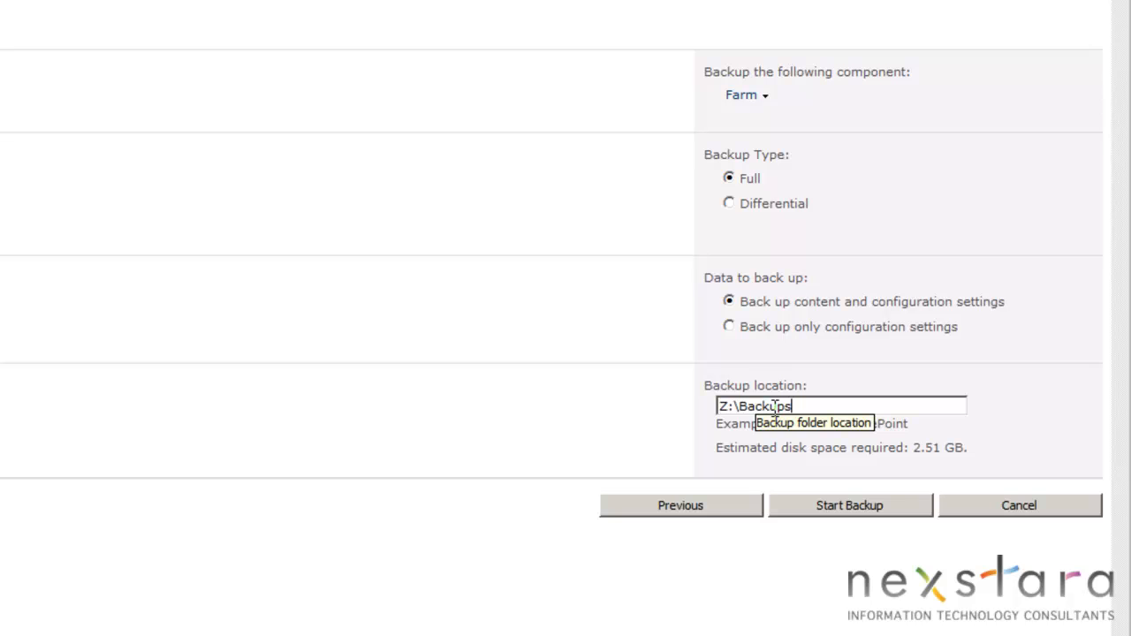
left_click(859, 510)
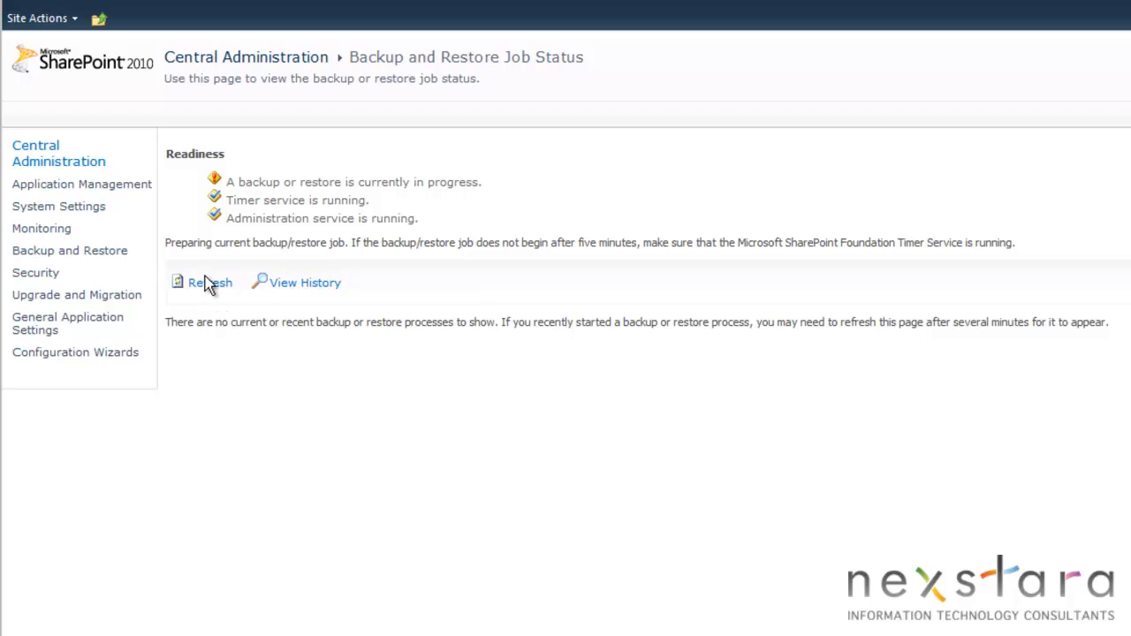
Refresh the farm backup job status, then reopen the status page from the Backup and Restore section.
left_click(207, 291)
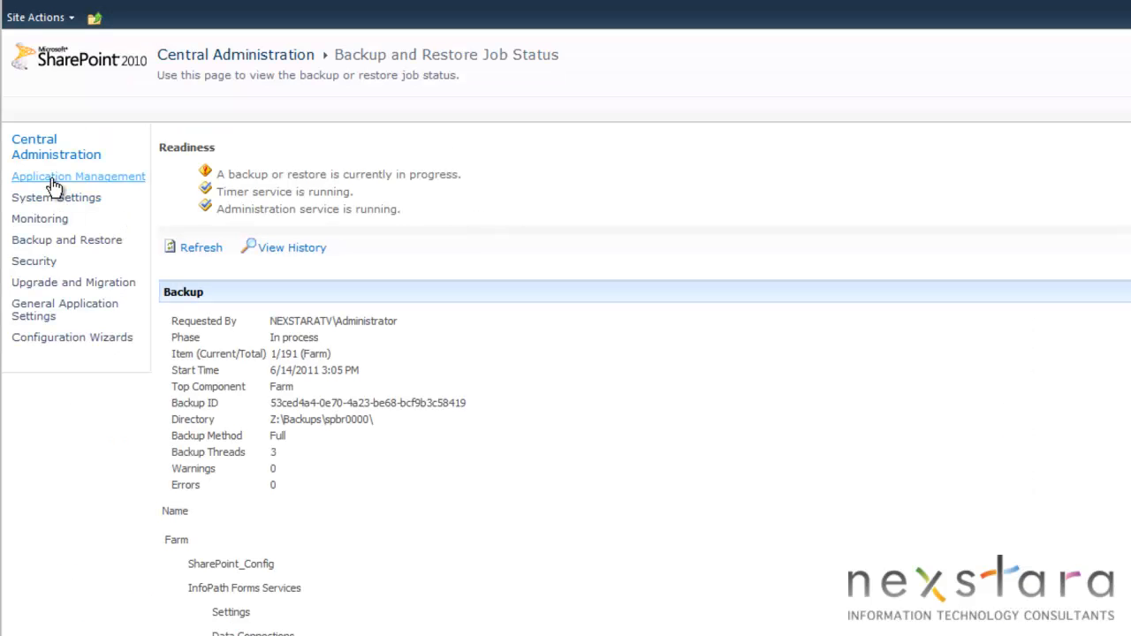
left_click(53, 181)
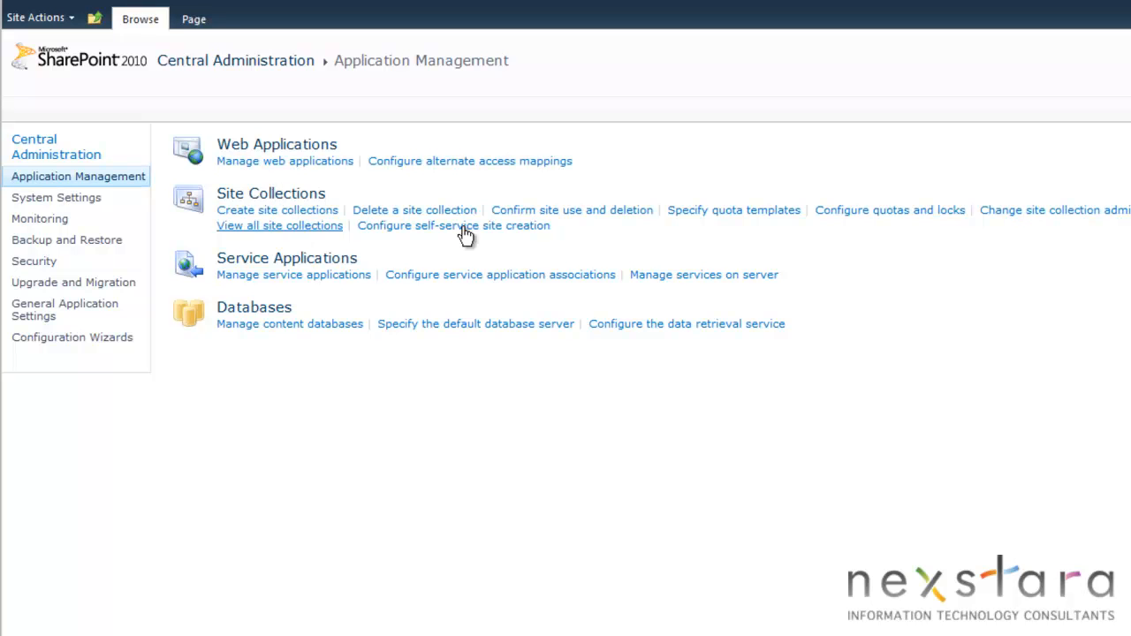
left_click(25, 244)
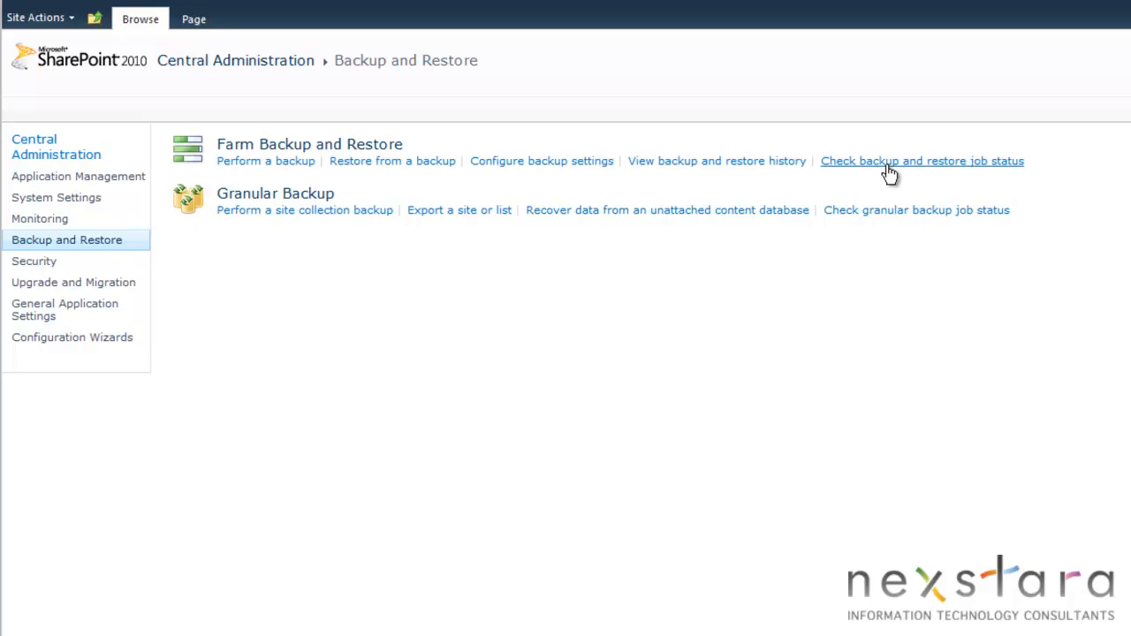
left_click(999, 163)
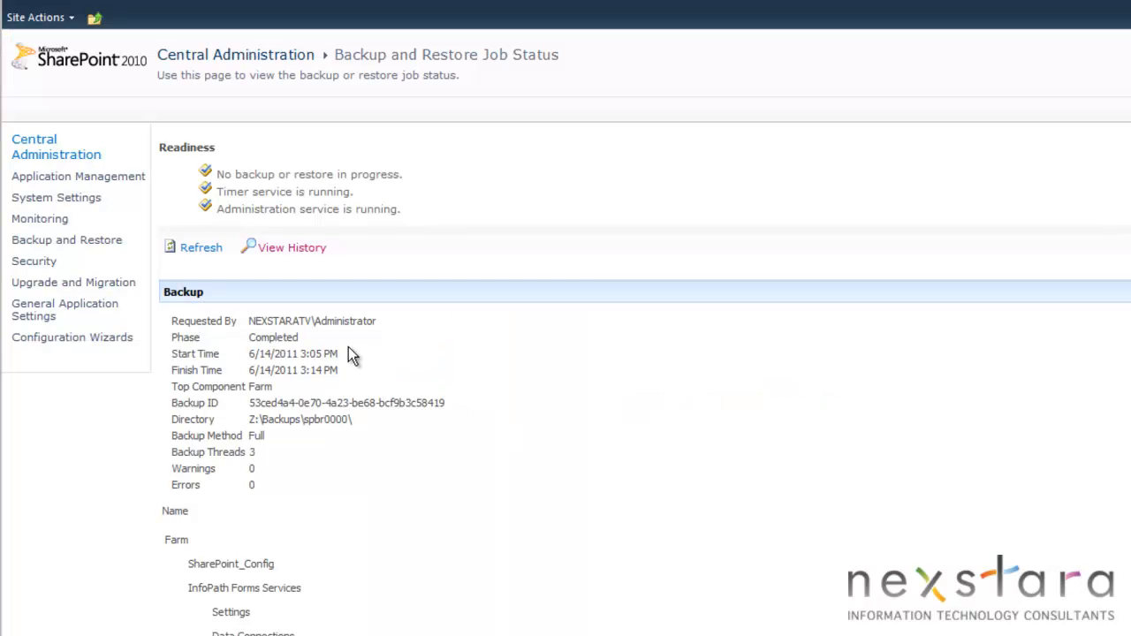
left_click(33, 245)
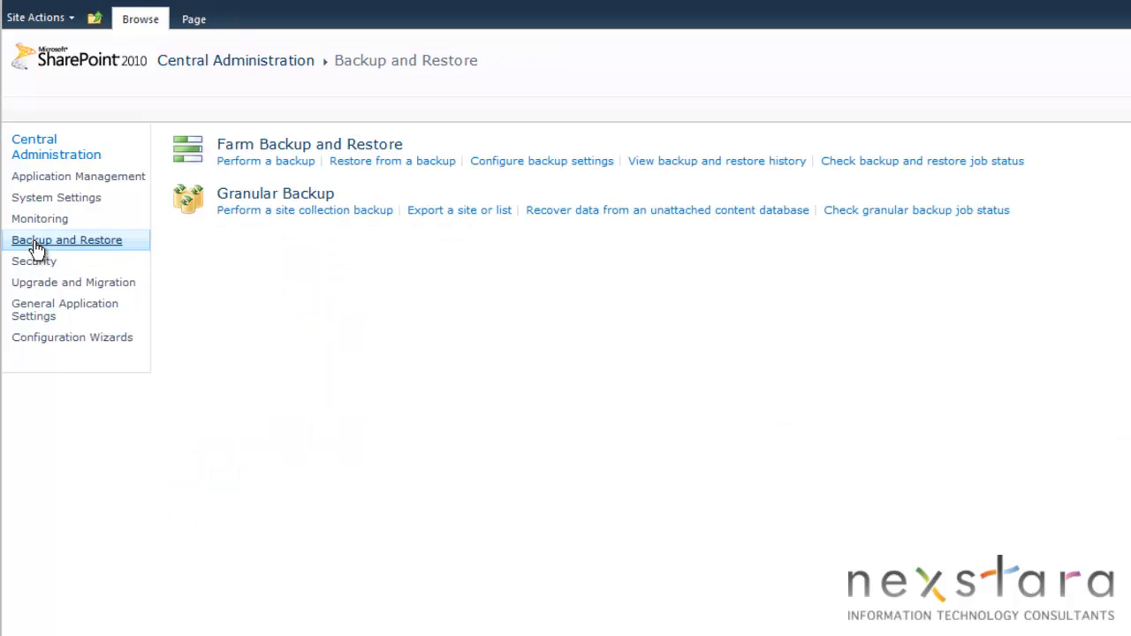
left_click(238, 212)
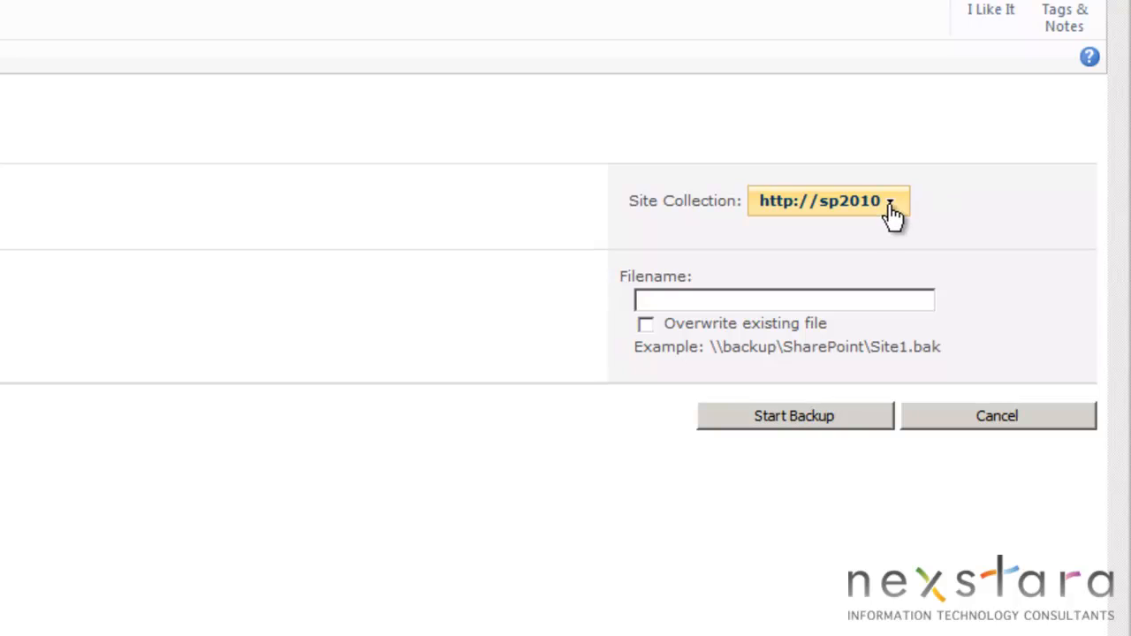
left_click(891, 205)
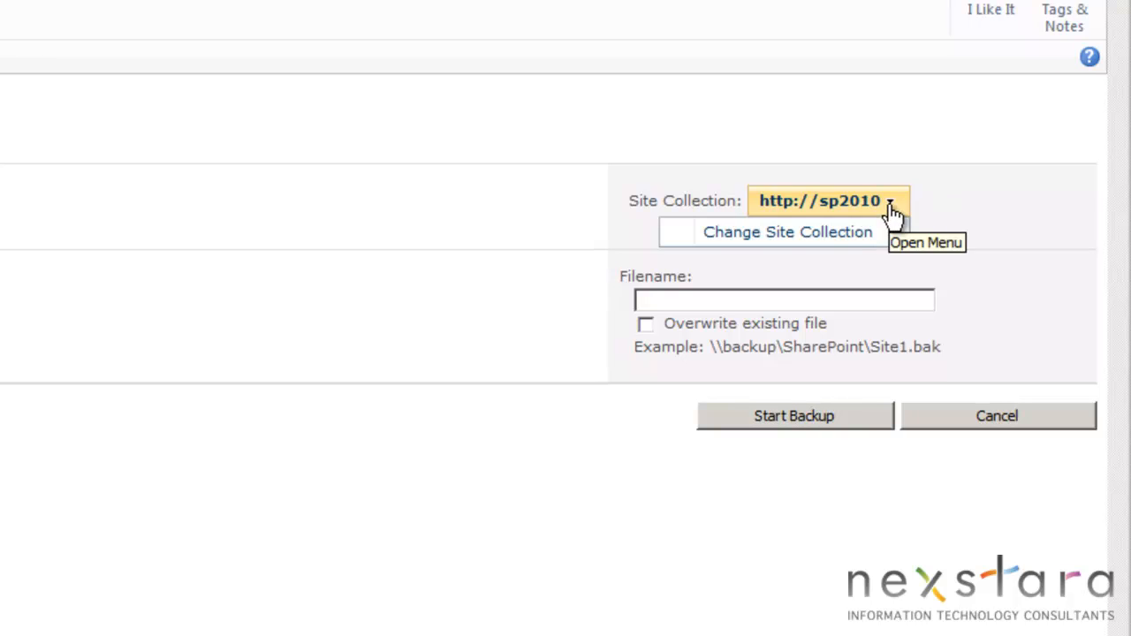
left_click(807, 239)
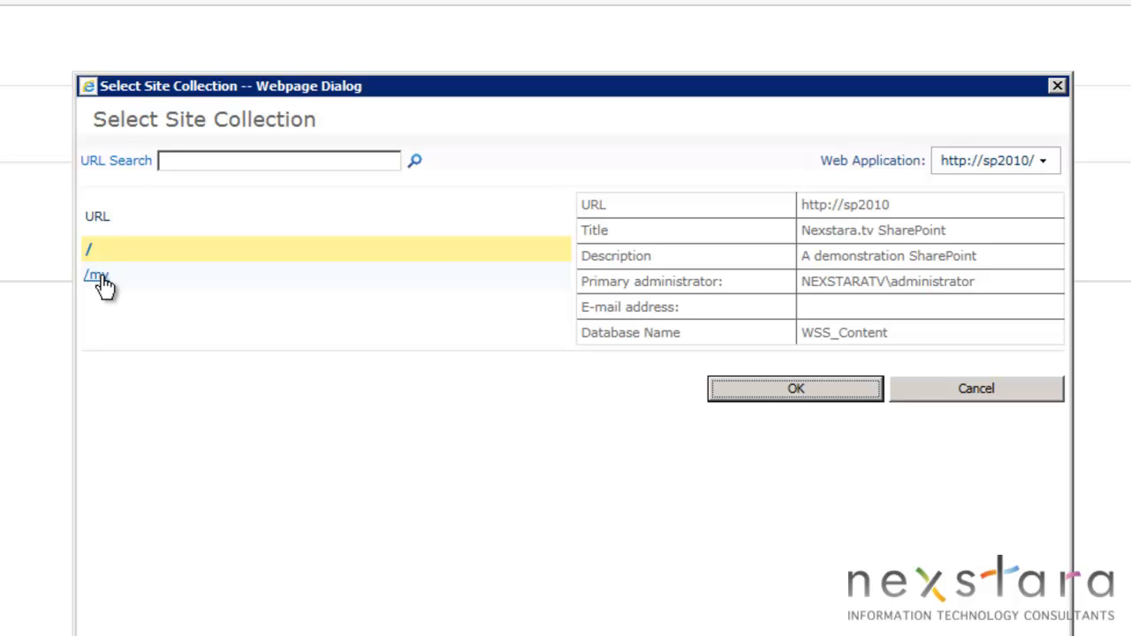
left_click(91, 248)
left_click(774, 389)
Back up the site collection to Z:\Backups\SP2010 Backup - 20110614.bak and refresh the job status.
left_click(694, 217)
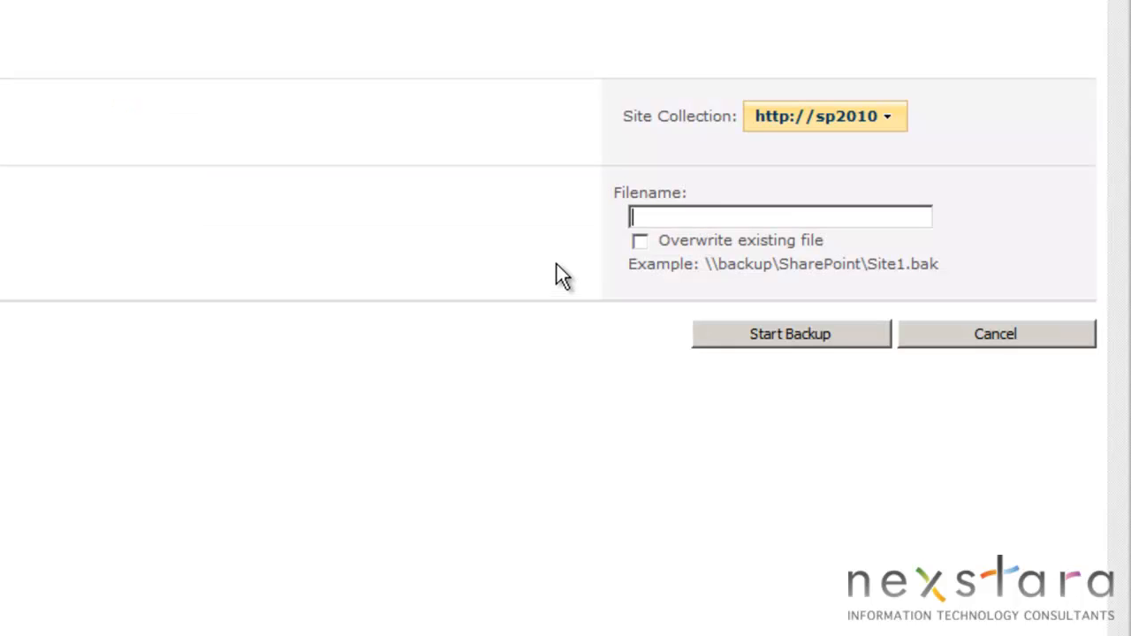
type("Z:\\Backups")
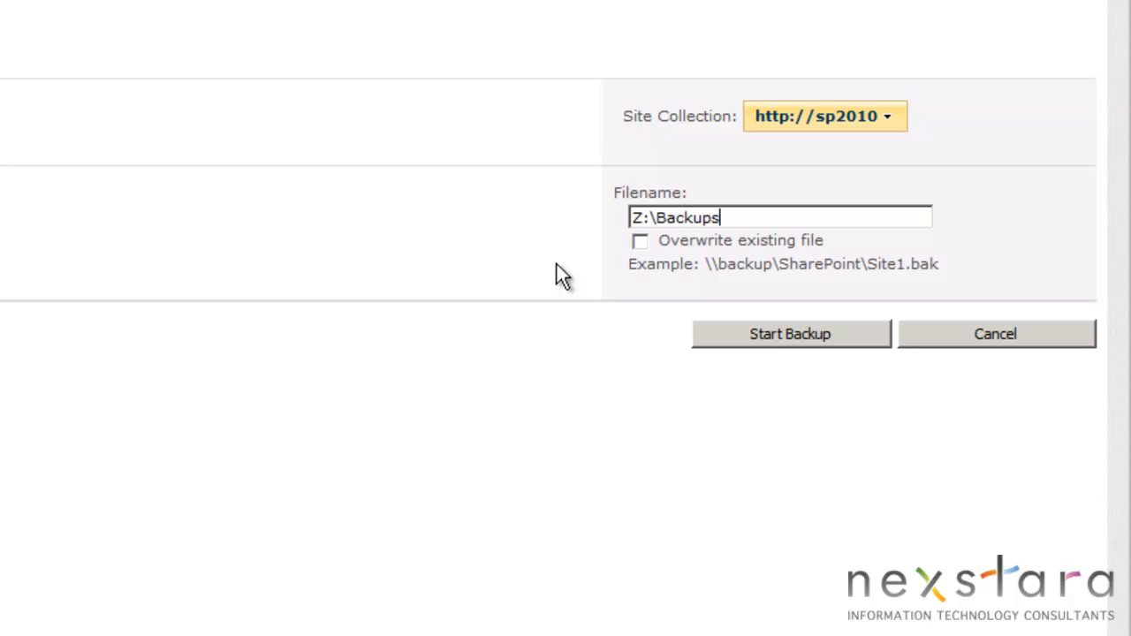
type("\\SP2010")
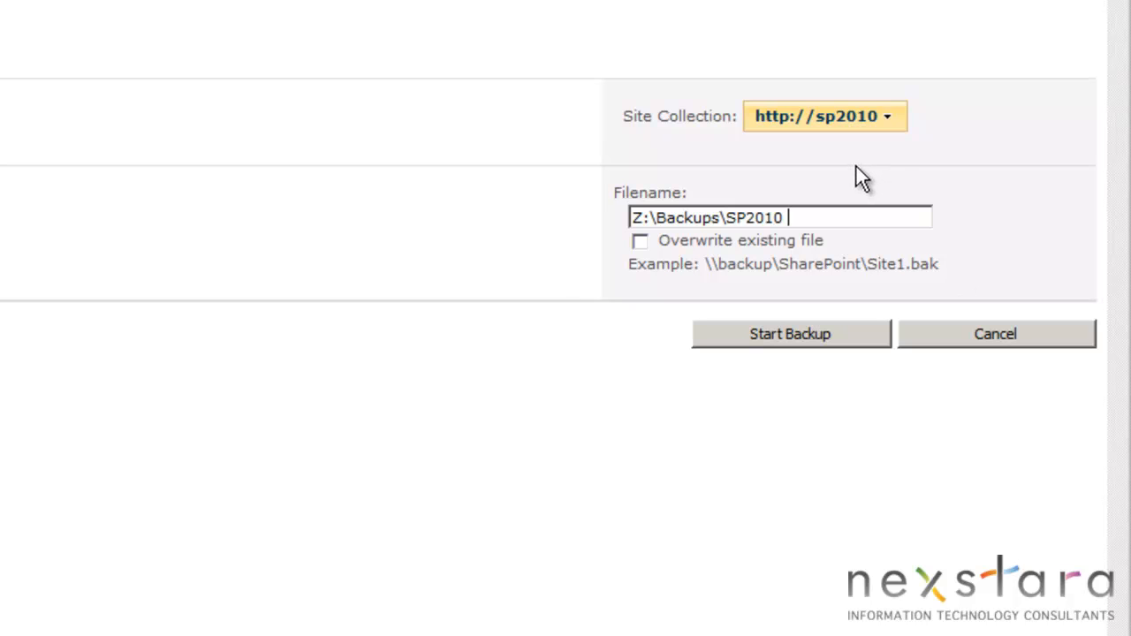
type(" Backup - 20110614")
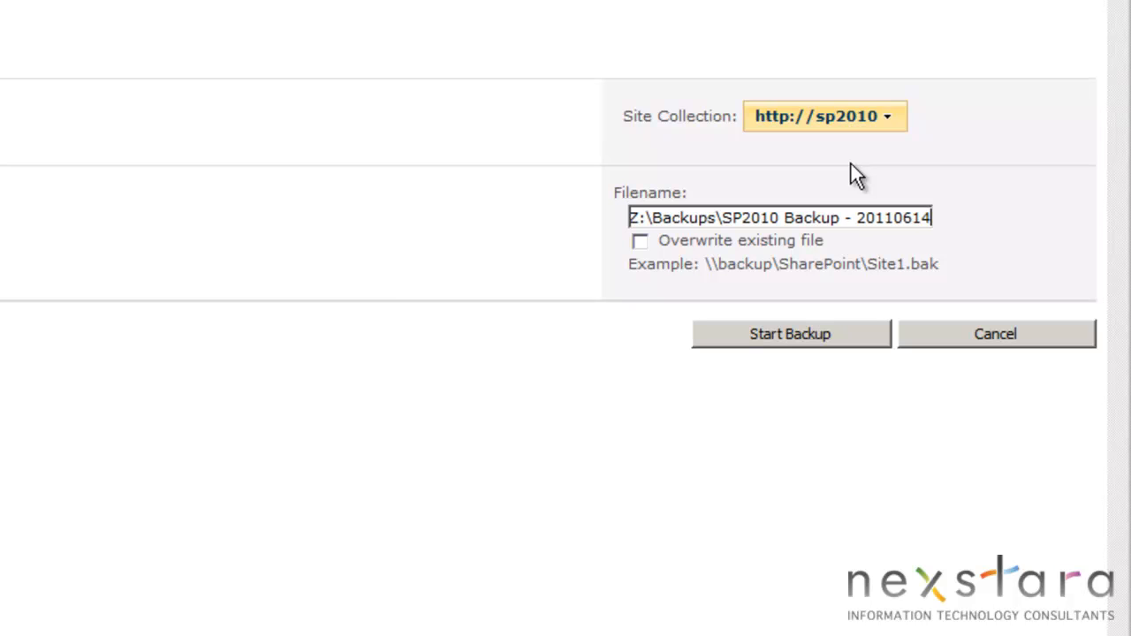
type(".bak")
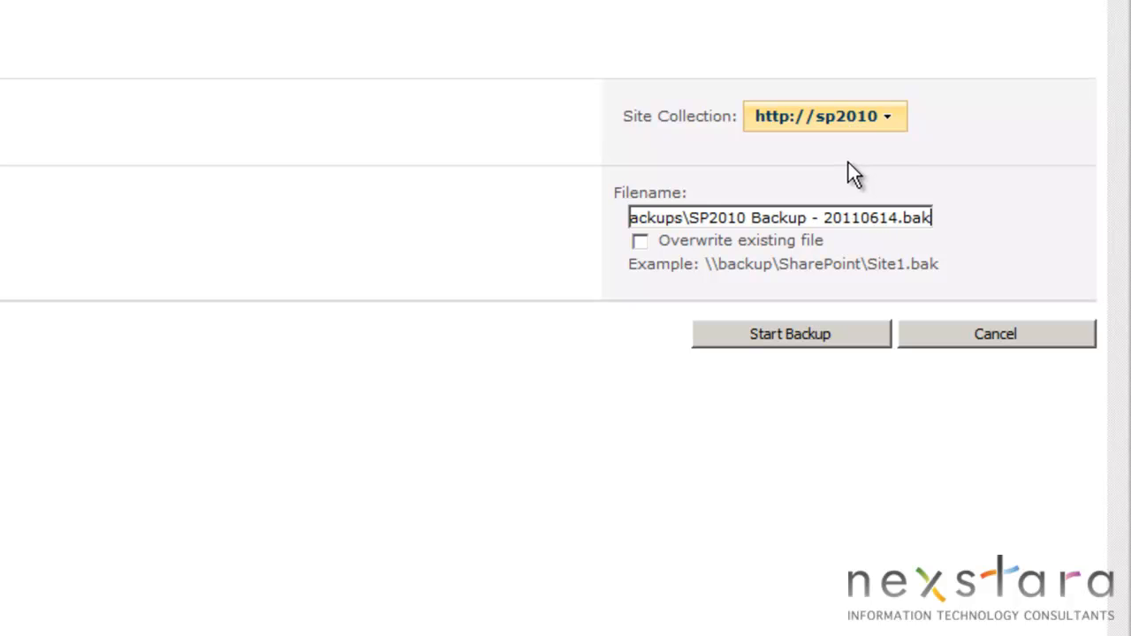
left_click(790, 337)
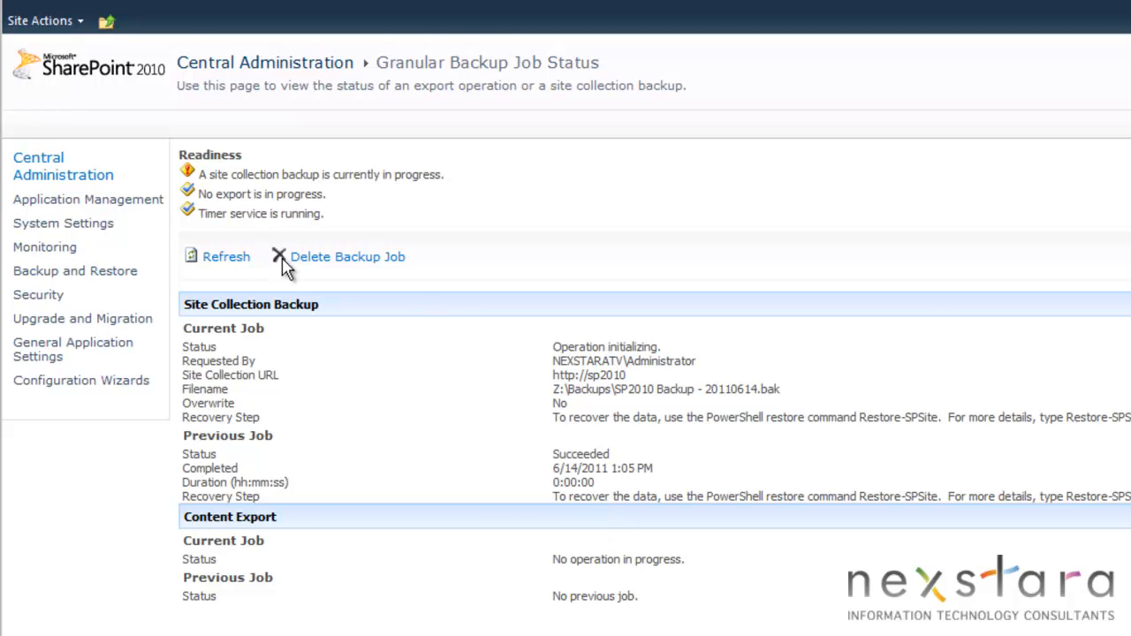
left_click(225, 257)
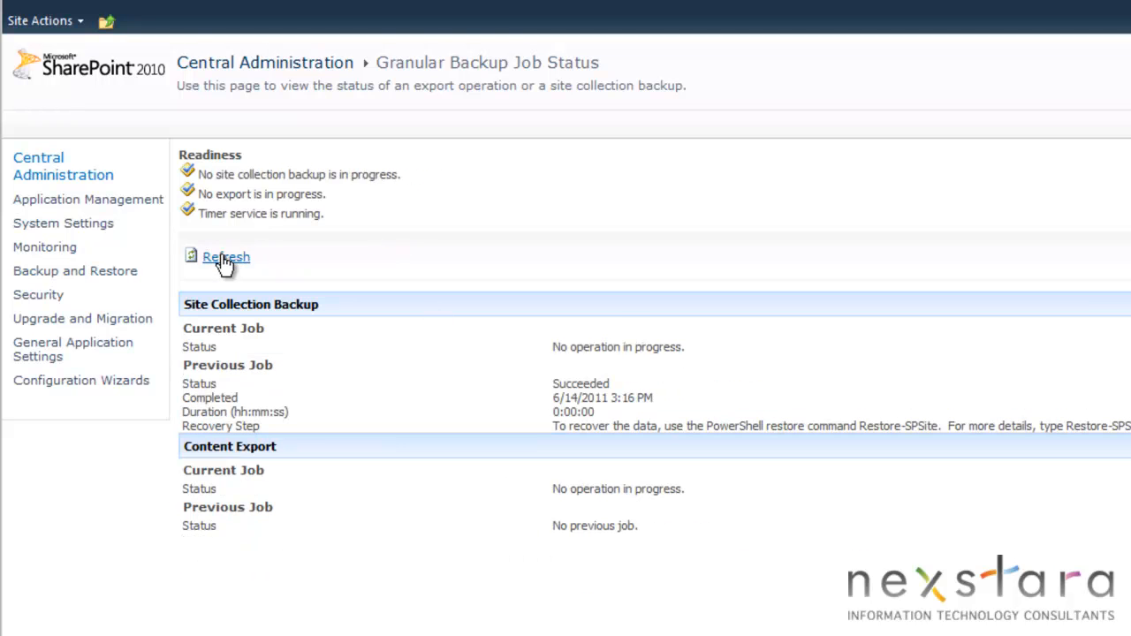